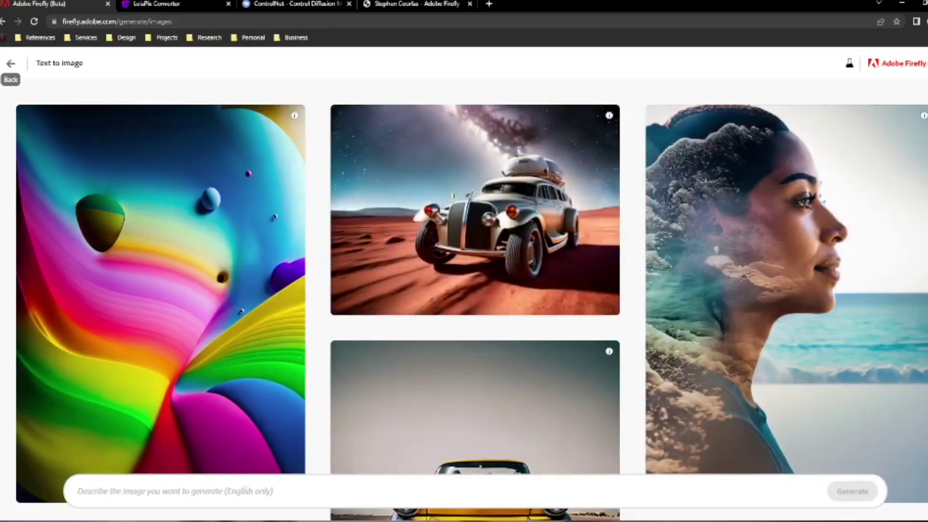
Paste the kitchen description into the prompt and generate four kitchen renderings
{"action": "left_click", "coordinate": [286, 486]}
{"action": "type", "text": "HD 4K Photorealistic, highly detailed, perspective rendering of a modern minimalist simple kitchen with natural oak cabinets, open shelving, natural oak beams on the ceiling, white marble countertops, during the sunrise. The Kitchen has a large window view to the Mediterranean sea"}
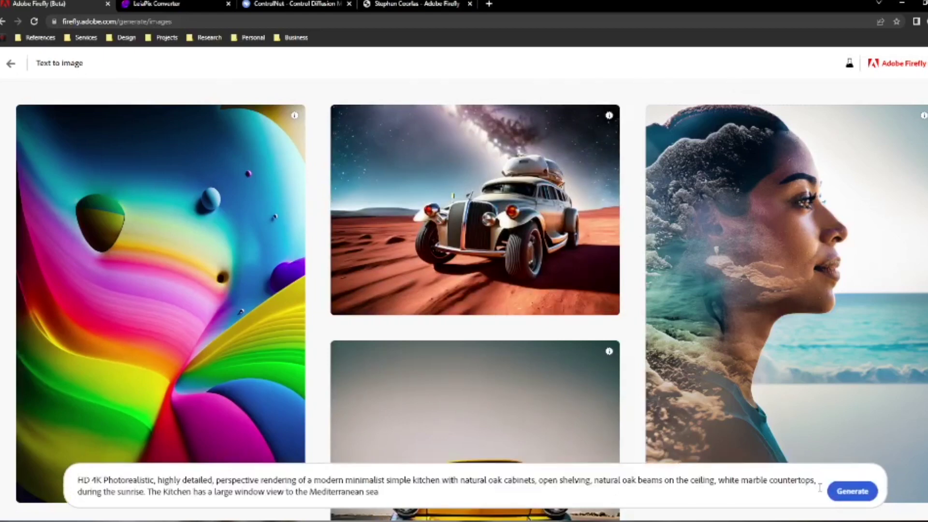
{"action": "left_click", "coordinate": [844, 491]}
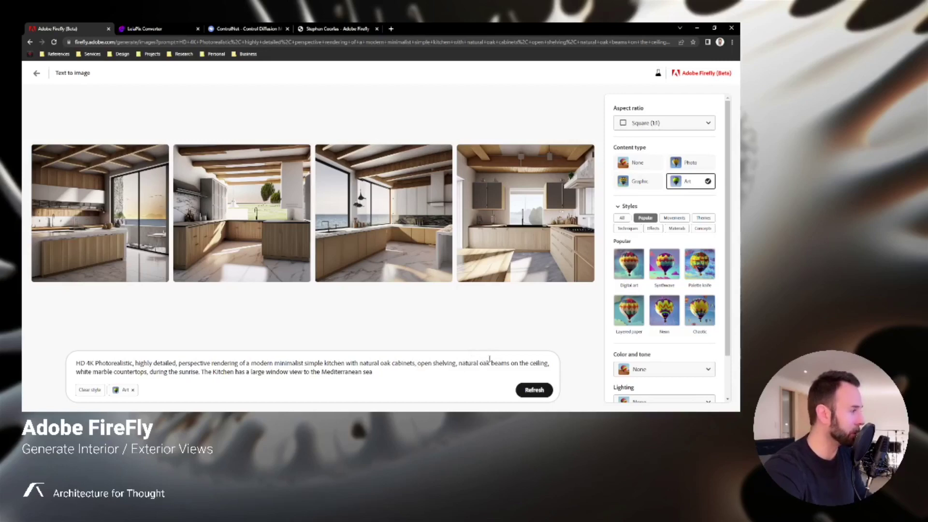
View each of the four kitchen renderings enlarged, from the first through the fourth
{"action": "left_click", "coordinate": [145, 222]}
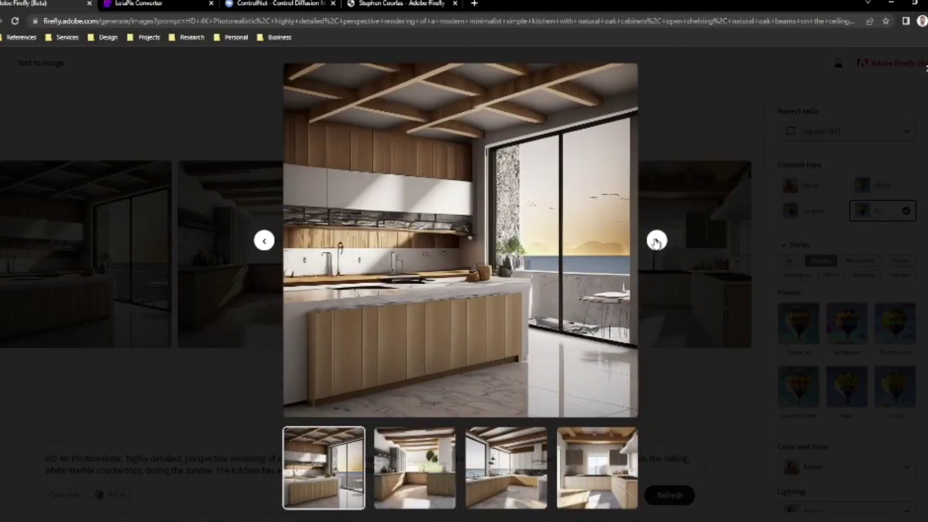
{"action": "left_click", "coordinate": [656, 240]}
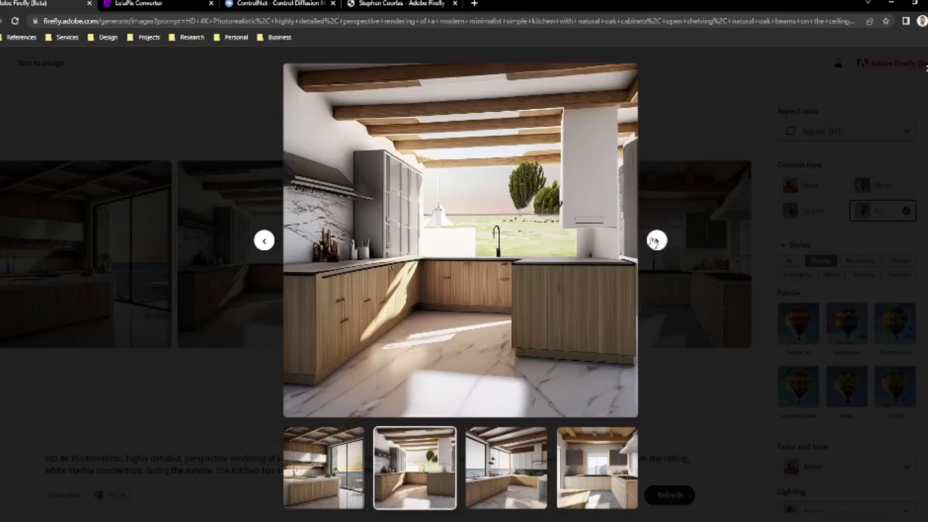
{"action": "left_click", "coordinate": [656, 241]}
{"action": "left_click", "coordinate": [657, 241]}
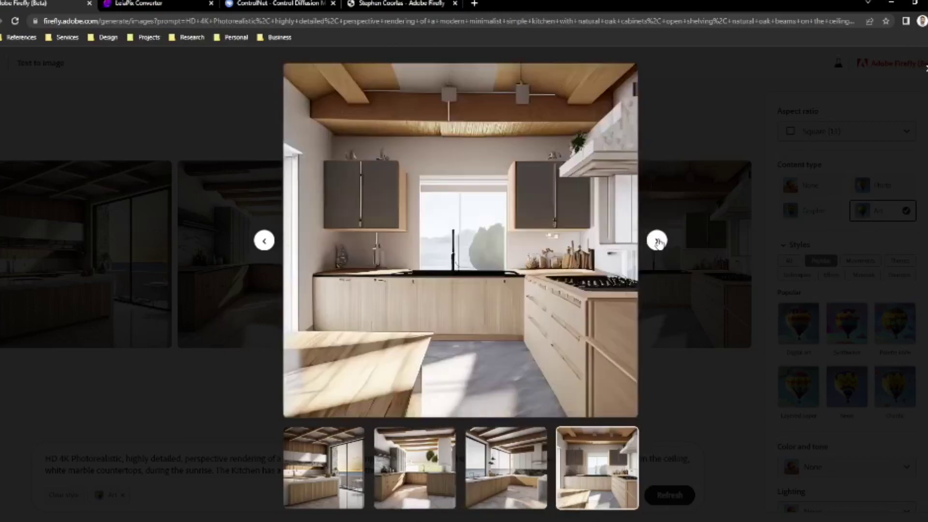
Set the aspect ratio to Widescreen (16:9) and the content type to Photo
{"action": "left_click", "coordinate": [695, 129]}
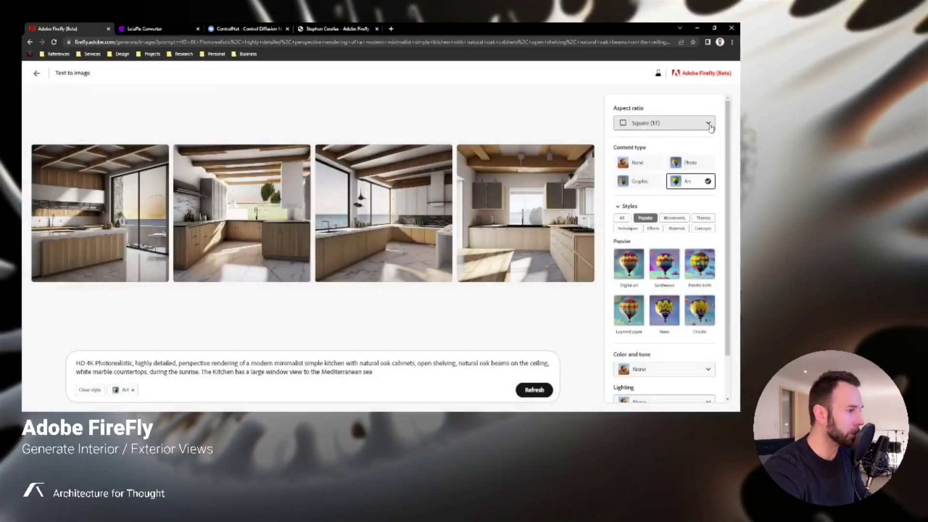
{"action": "left_click", "coordinate": [905, 133]}
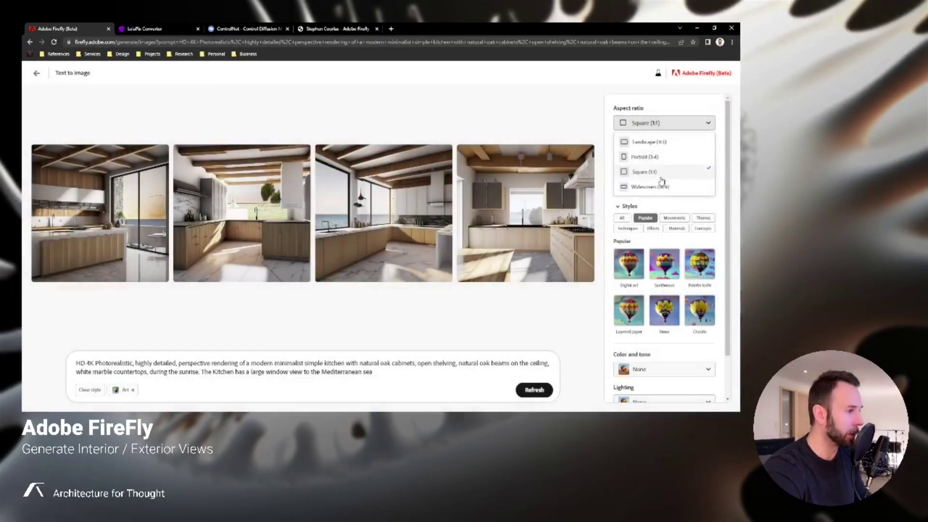
{"action": "left_click", "coordinate": [651, 186]}
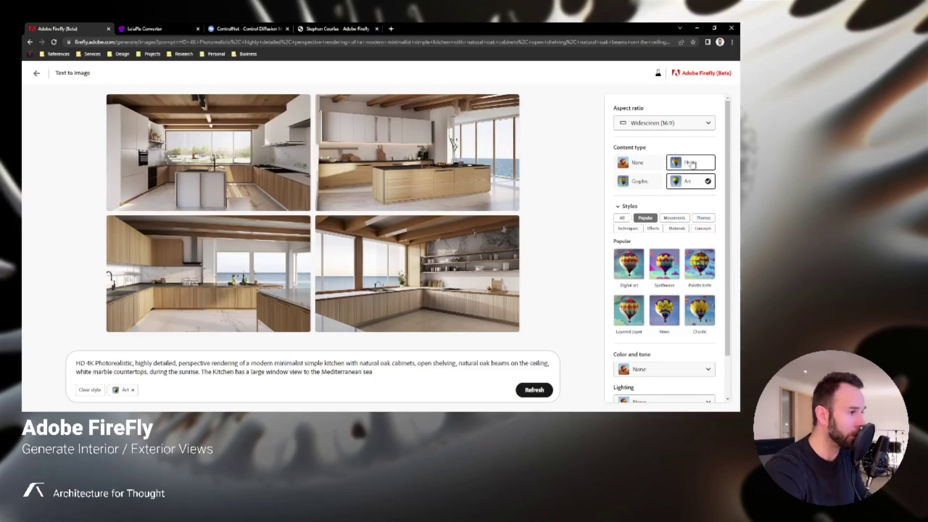
{"action": "left_click", "coordinate": [692, 165]}
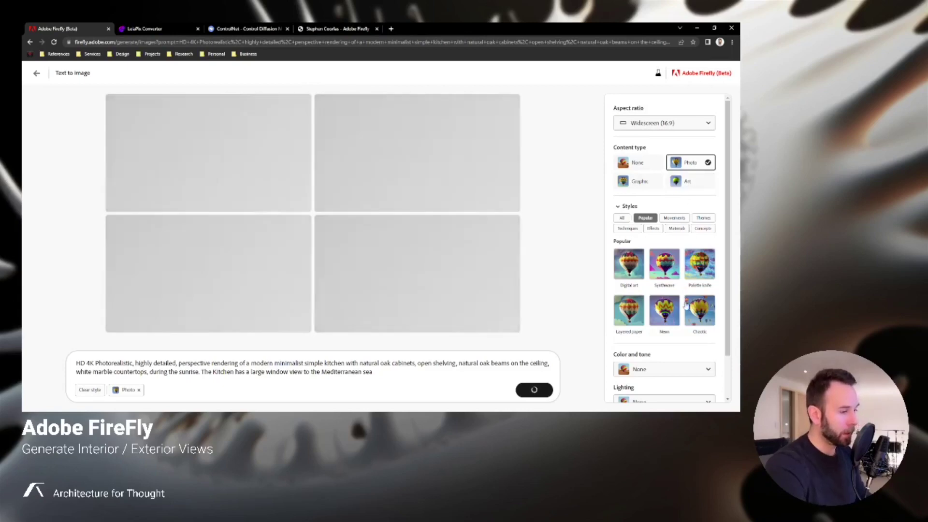
Apply Vibrant color, Golden hour lighting and Wide angle composition, then regenerate the kitchens
{"action": "scroll", "coordinate": [669, 331], "scroll_direction": "down", "scroll_amount": 1}
{"action": "left_click", "coordinate": [669, 331]}
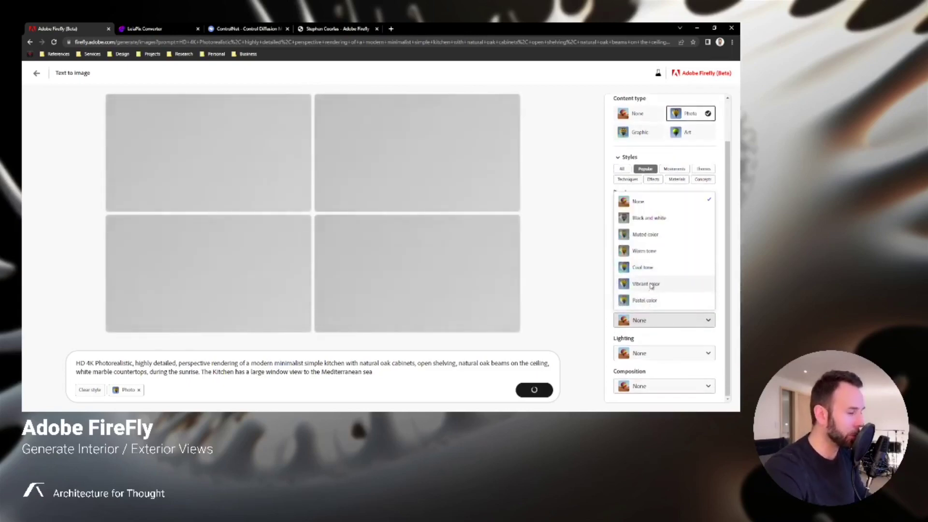
{"action": "left_click", "coordinate": [650, 285]}
{"action": "left_click", "coordinate": [698, 352]}
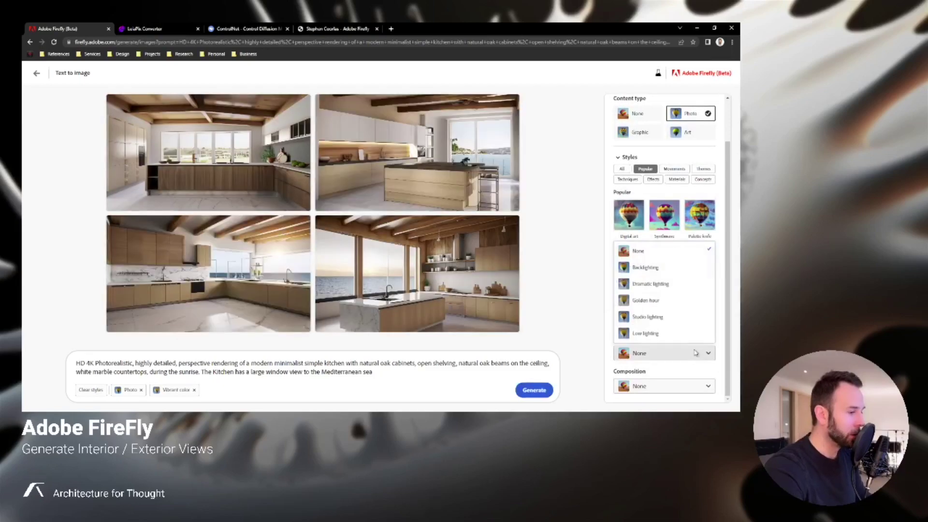
{"action": "left_click", "coordinate": [659, 301]}
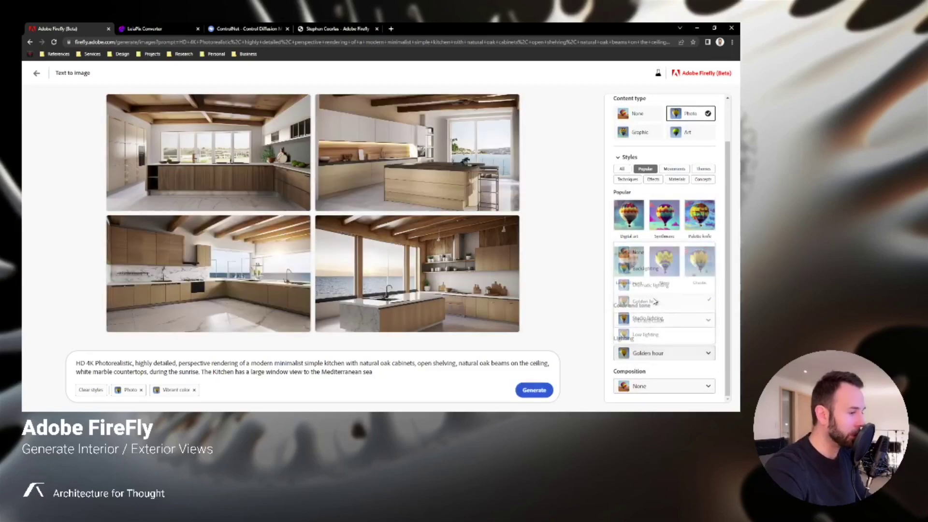
{"action": "left_click", "coordinate": [690, 385]}
{"action": "left_click", "coordinate": [654, 303]}
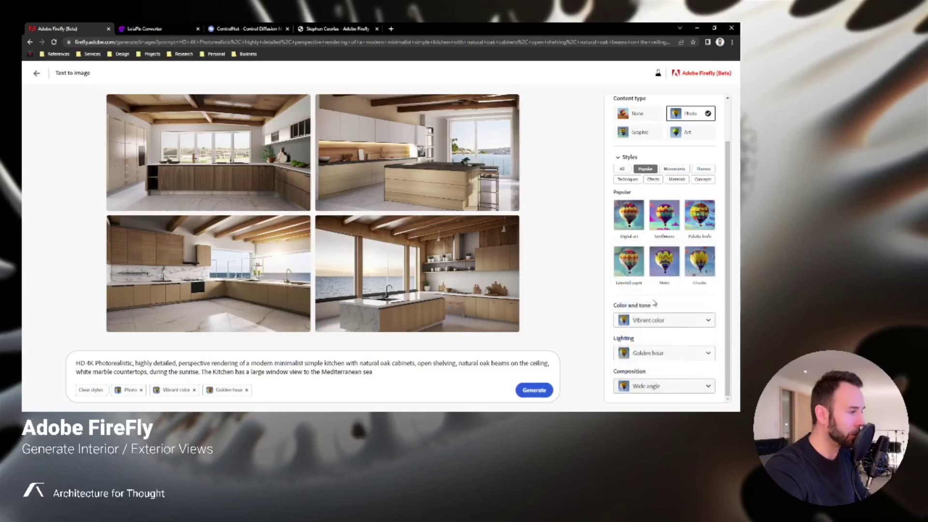
{"action": "left_click", "coordinate": [535, 390]}
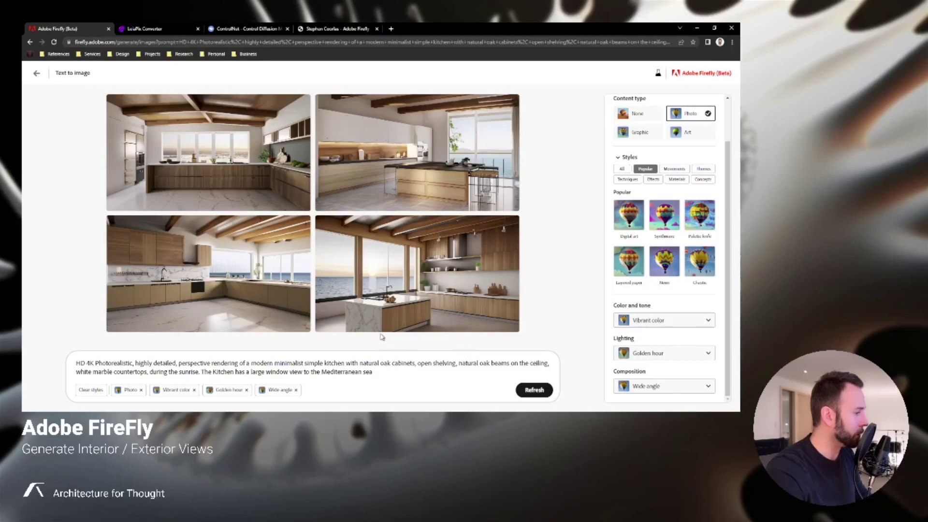
Set the bottom-left kitchen rendering as the reference image
{"action": "mouse_move", "coordinate": [222, 280]}
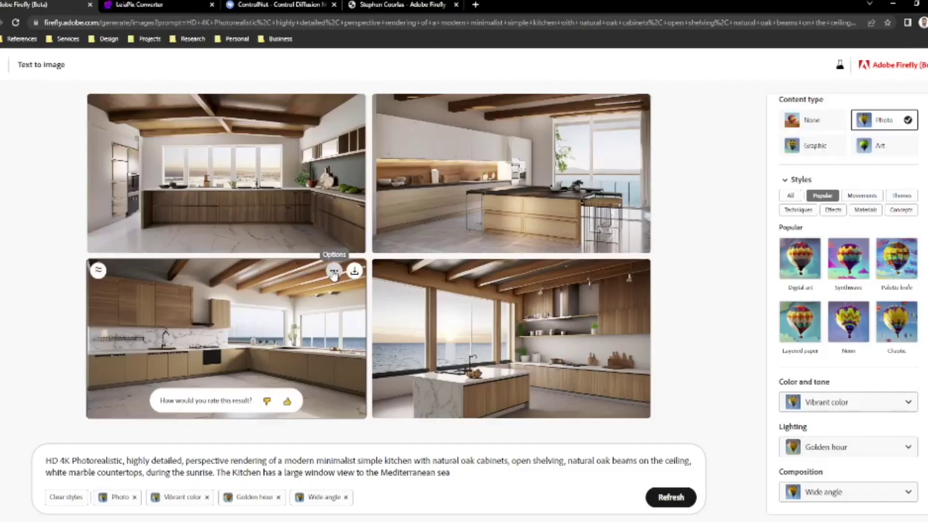
{"action": "left_click", "coordinate": [287, 224]}
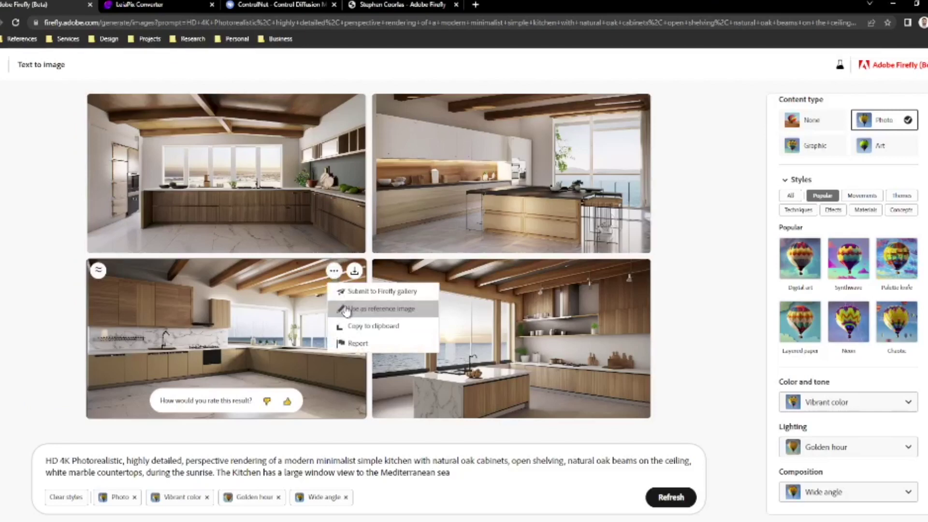
{"action": "left_click", "coordinate": [373, 310]}
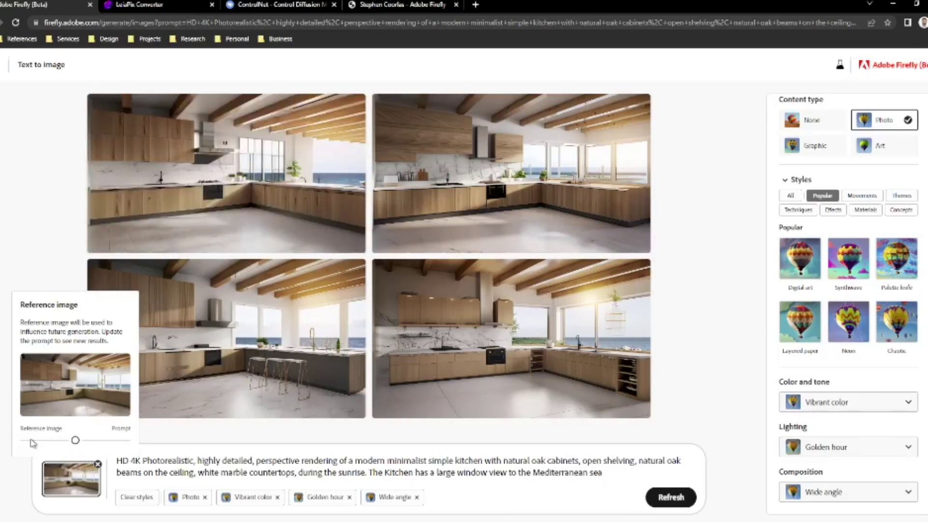
Refresh the kitchens, then move the reference slider fully toward the reference image
{"action": "mouse_move", "coordinate": [261, 372]}
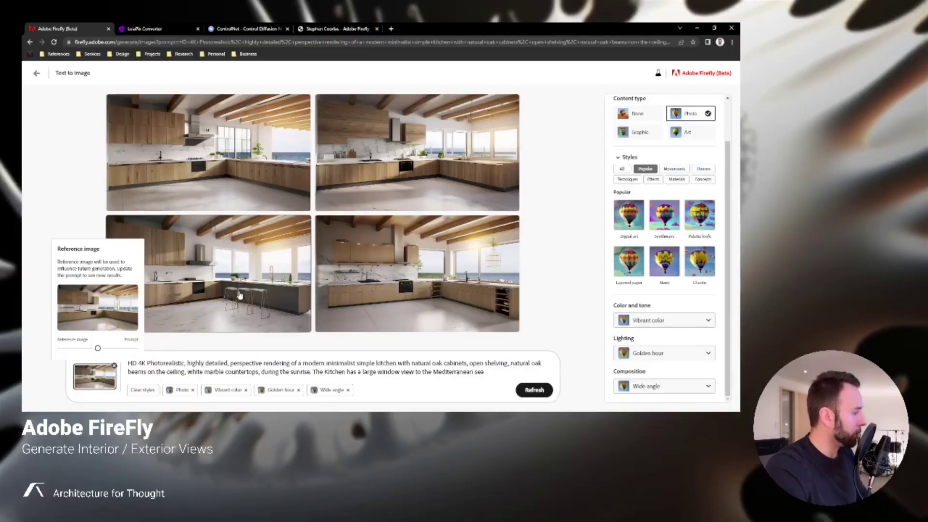
{"action": "mouse_move", "coordinate": [256, 336]}
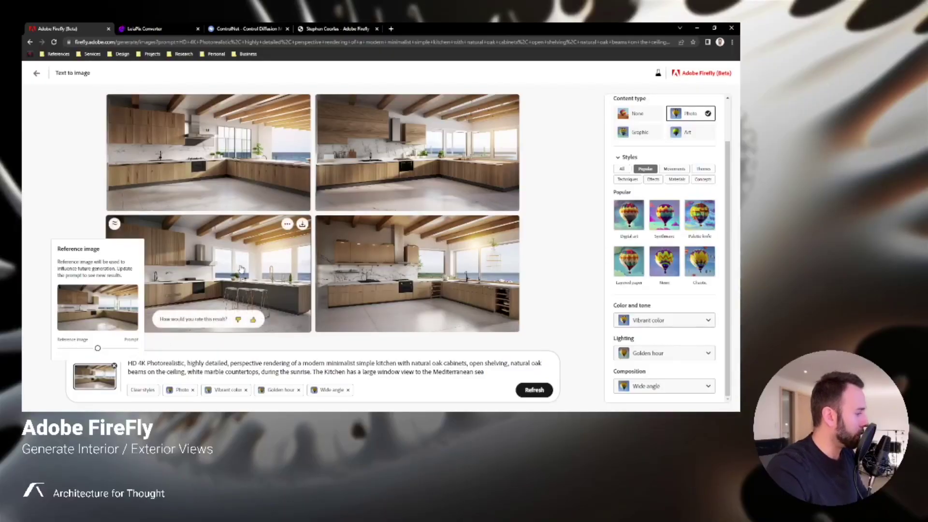
{"action": "mouse_move", "coordinate": [241, 302]}
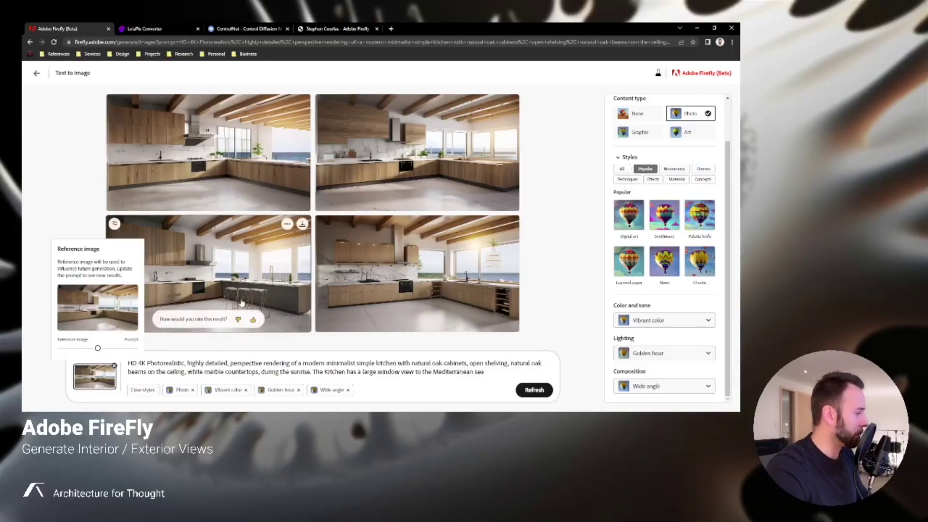
{"action": "left_click", "coordinate": [121, 349]}
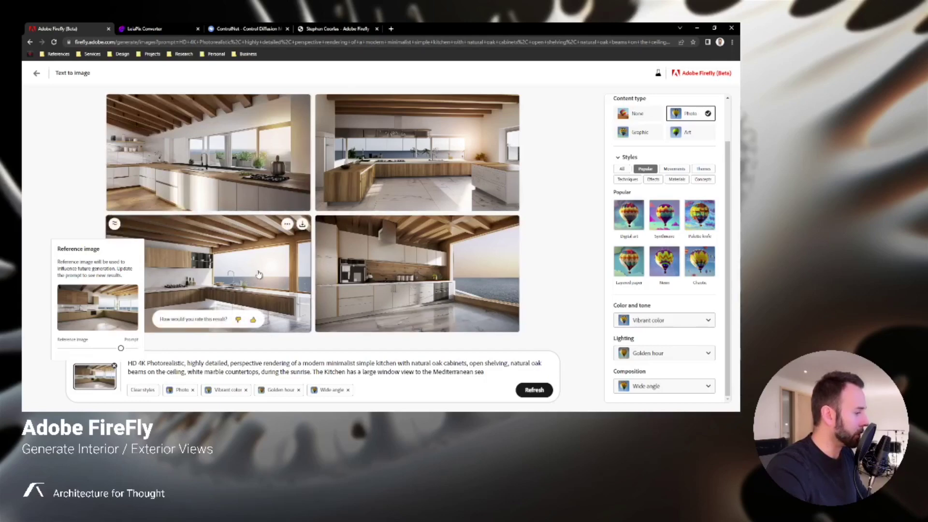
{"action": "left_click", "coordinate": [80, 348]}
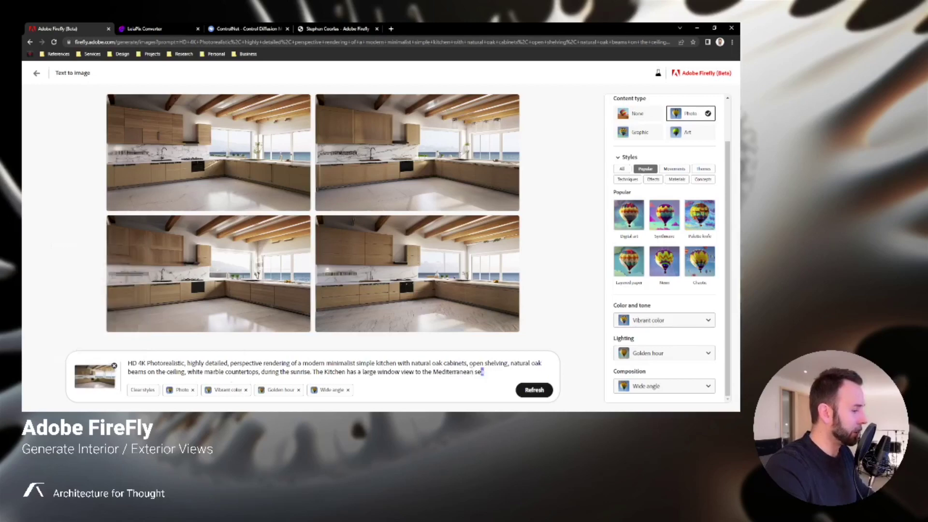
Replace the prompt with the futuristic terracotta living space with arches and generate
{"action": "left_click_drag", "start_coordinate": [484, 372], "coordinate": [128, 366]}
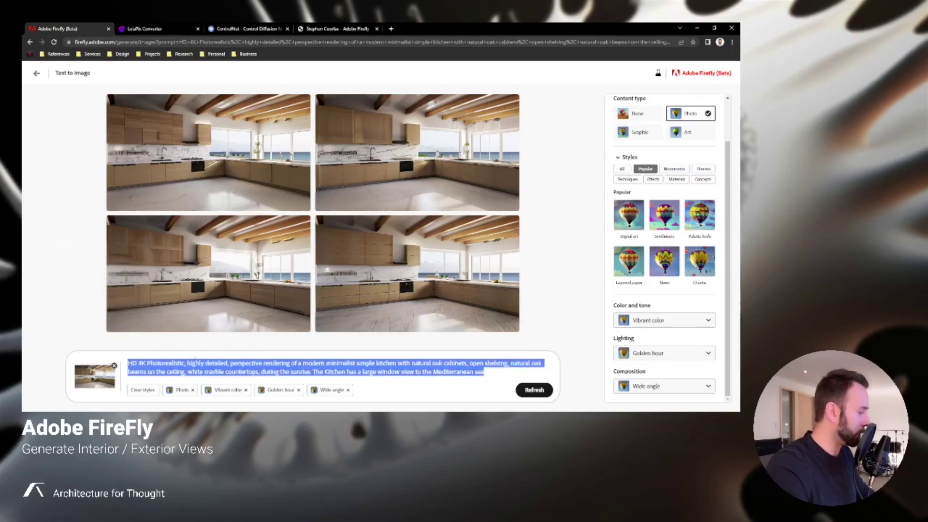
{"action": "type", "text": "an 8K HD highly detailed, hyper realistic cinematic photo of a futuristic, flowing, minimal interior living space, terracotta clay, arches, tall intricate ornamental ceilings, white stucco, curved glass, lush prairie landscape, artificial lighting, green ivy, lush green botanicals, plants, succulents, all white environment, foggy"}
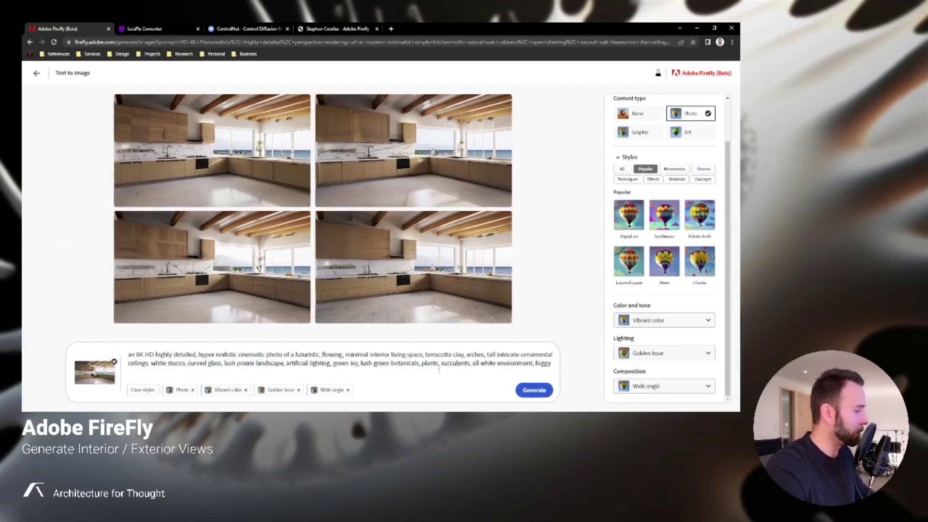
{"action": "left_click", "coordinate": [534, 390]}
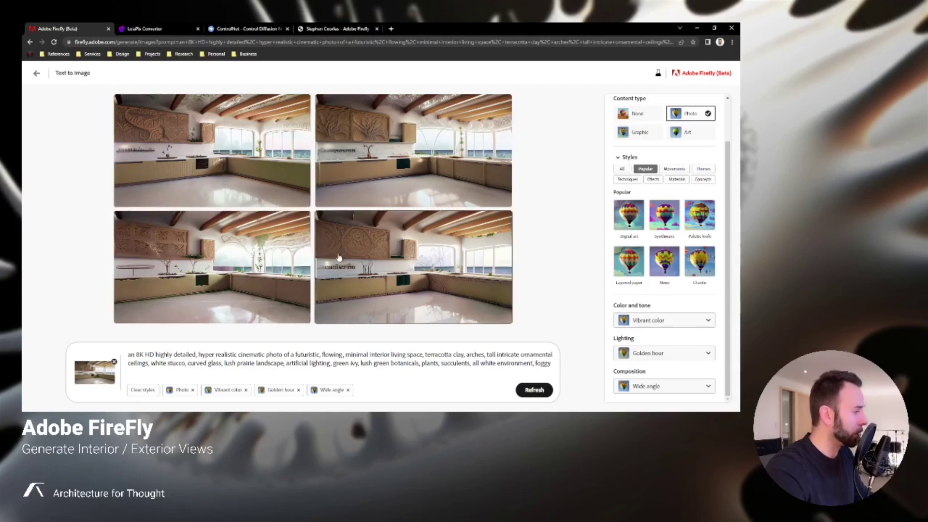
Move the reference slider to the Prompt end to regenerate, then switch to the ControlNet page
{"action": "left_click", "coordinate": [102, 376]}
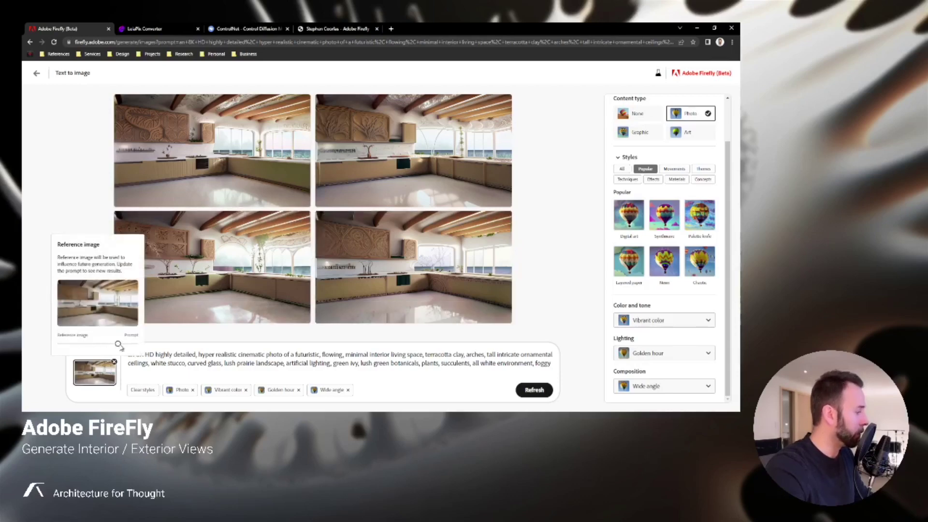
{"action": "left_click", "coordinate": [118, 345]}
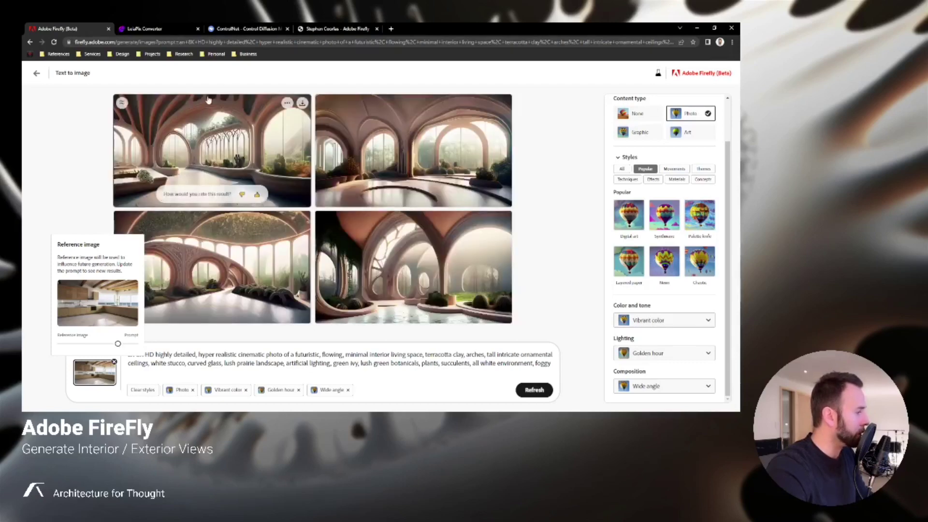
{"action": "left_click", "coordinate": [244, 29]}
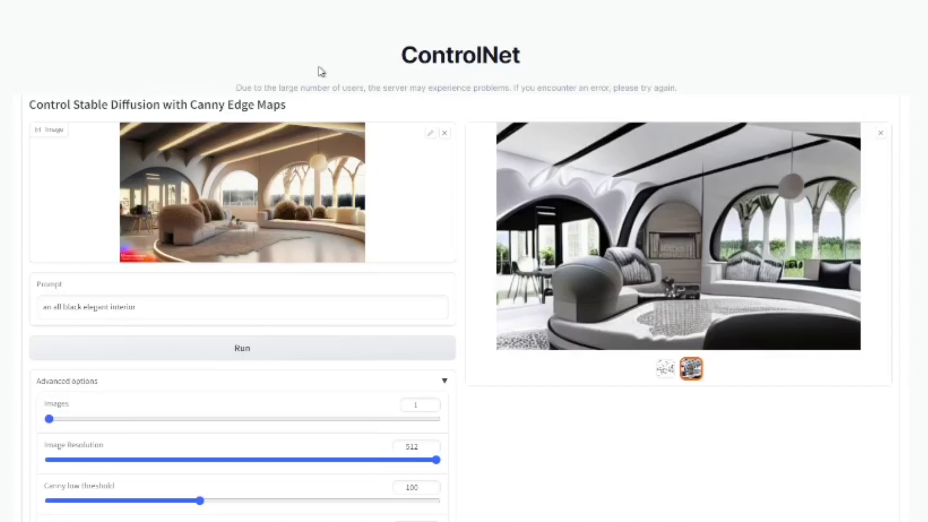
Compare the Canny edge map with the black-and-white elegant interior render
{"action": "left_click", "coordinate": [665, 370]}
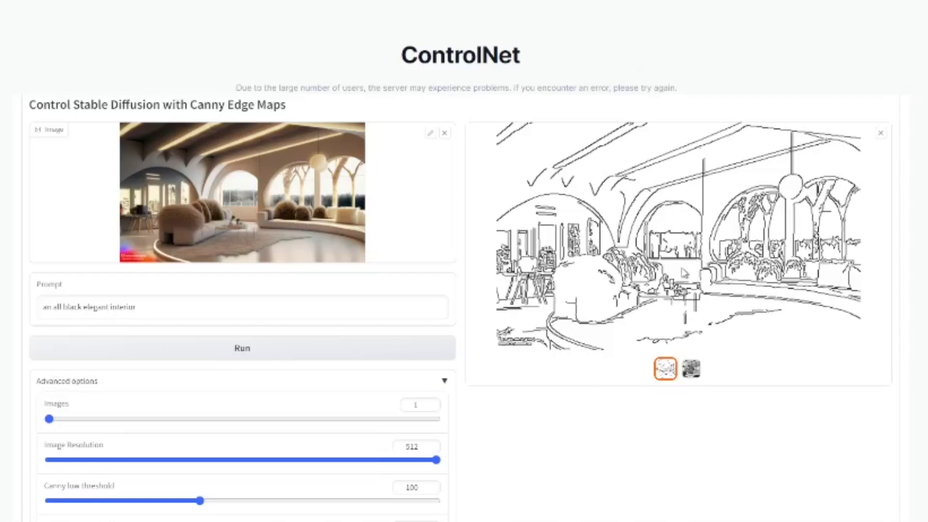
{"action": "left_click", "coordinate": [697, 372]}
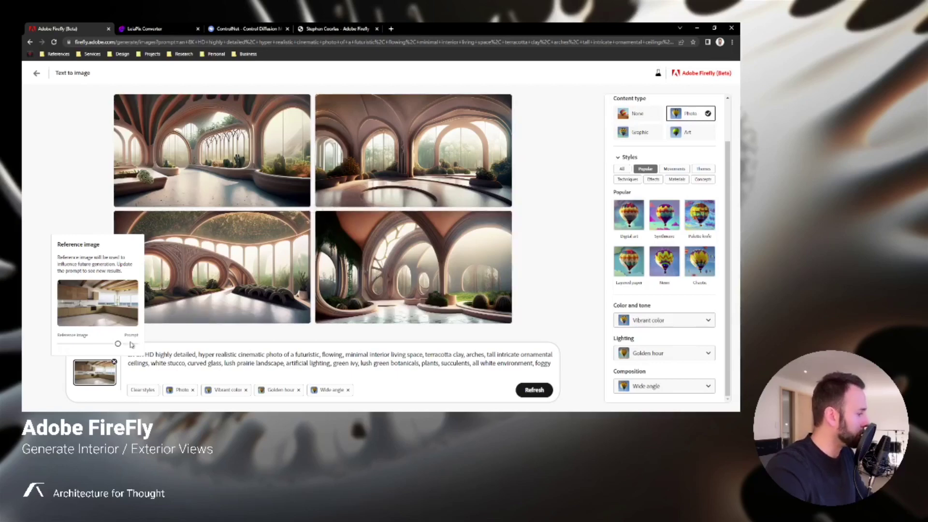
Refresh to get four new arched terracotta interior variations
{"action": "left_click", "coordinate": [115, 344]}
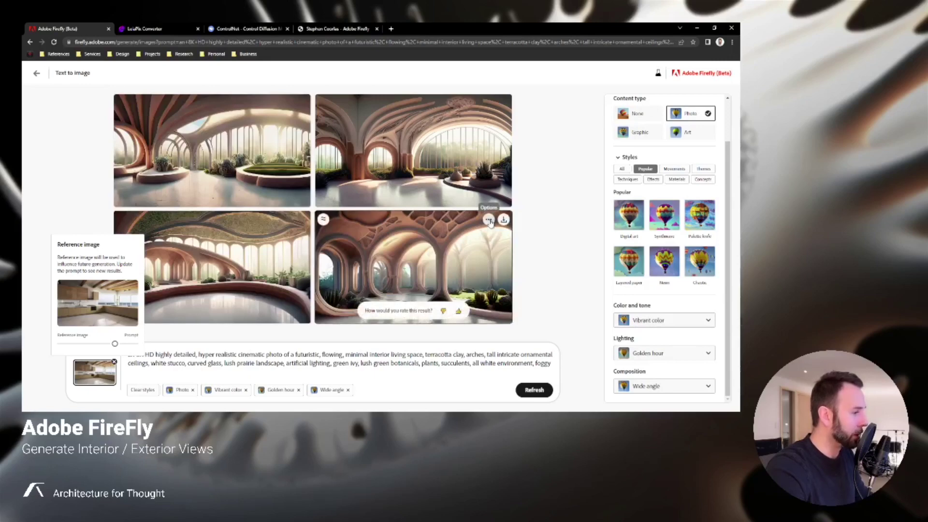
Use the lower-right terracotta interior as reference and generate all-white boutique shop interiors with fluffy seating
{"action": "left_click", "coordinate": [490, 220]}
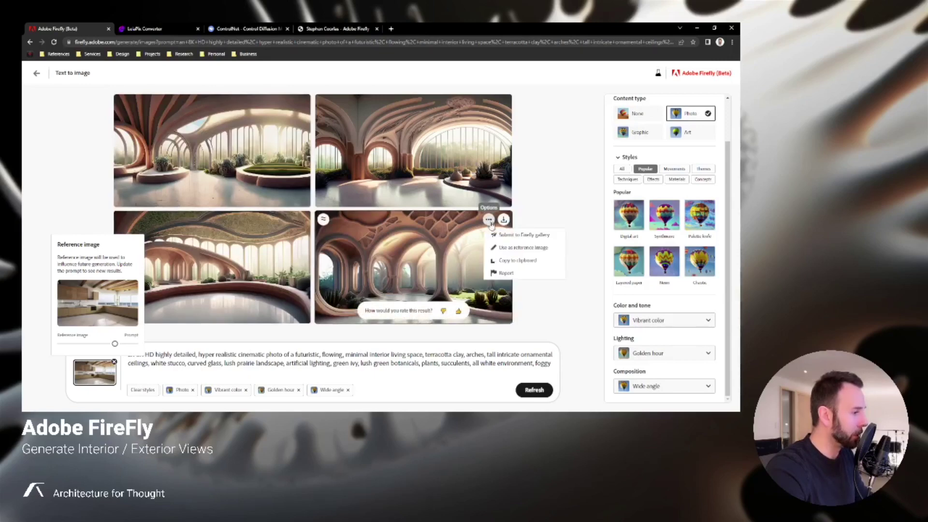
{"action": "left_click", "coordinate": [509, 249]}
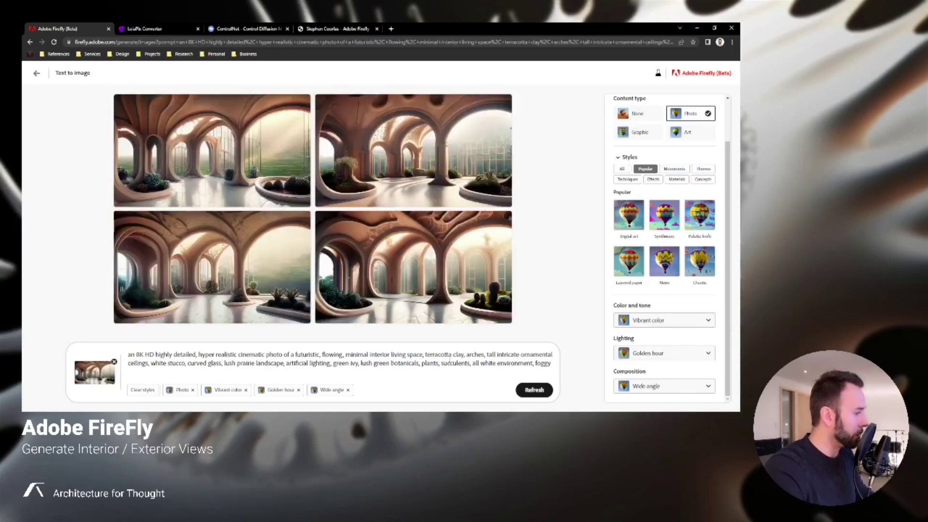
{"action": "triple_click", "coordinate": [381, 362]}
{"action": "type", "text": "boutique retail shop interior, minimal, trendy, cool, all white, fluffy couch and seating, furry white rug, accent lighting, bright, skylights, natural light, urban"}
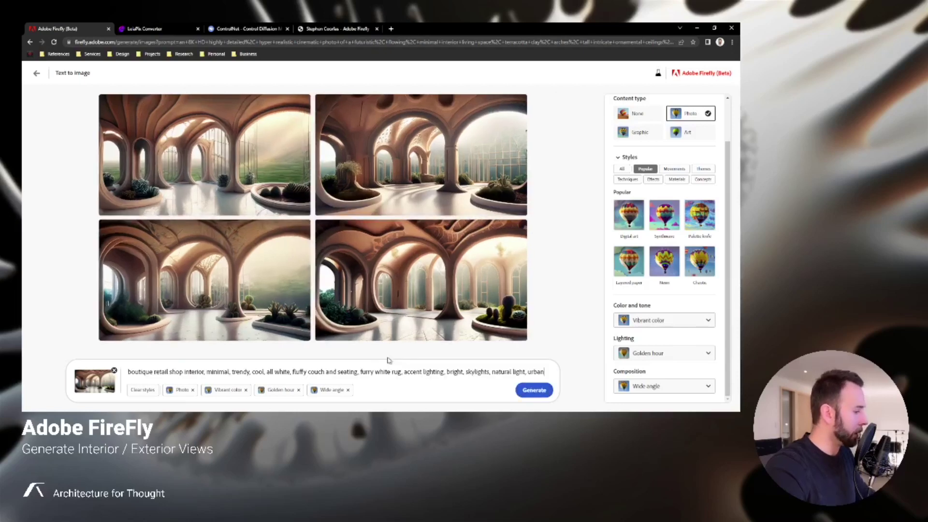
{"action": "left_click", "coordinate": [534, 390]}
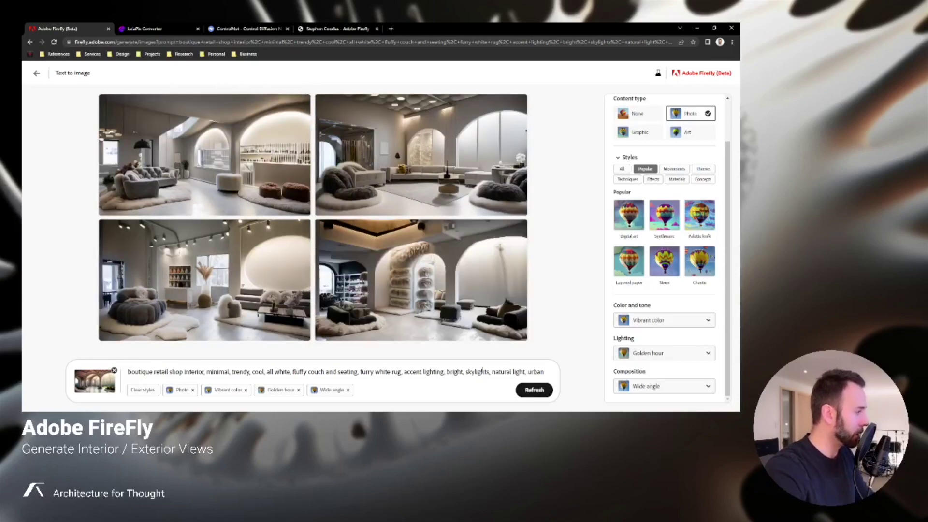
{"action": "mouse_move", "coordinate": [176, 329]}
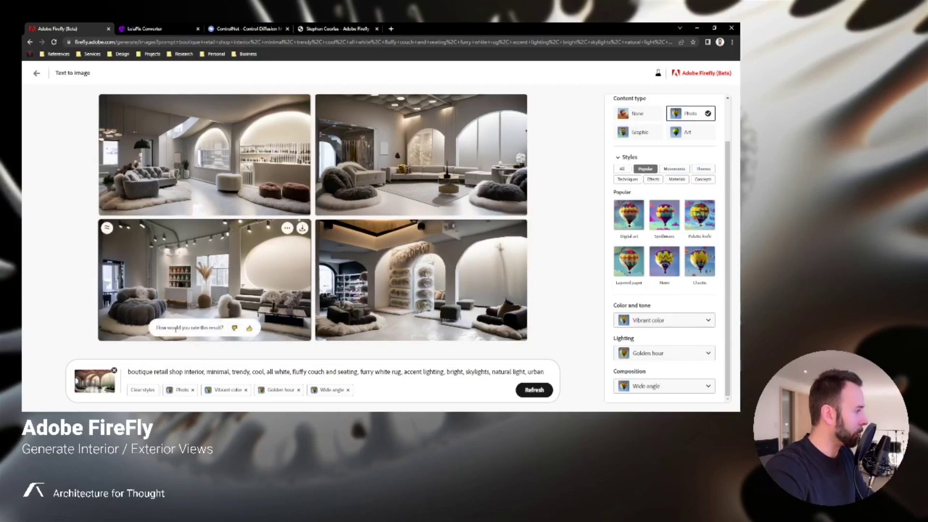
Weight the shop interiors toward the arched reference, regenerate, and download the lower-left result
{"action": "left_click", "coordinate": [98, 384]}
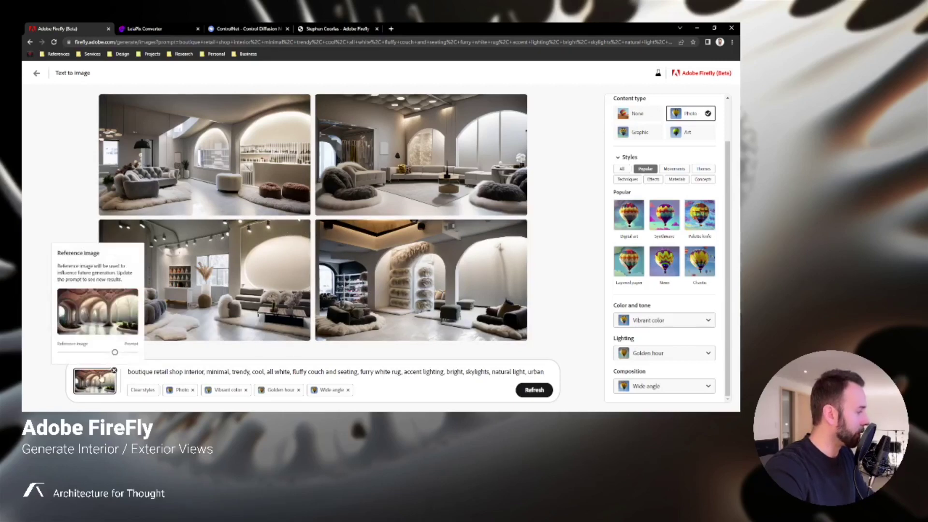
{"action": "left_click", "coordinate": [96, 353]}
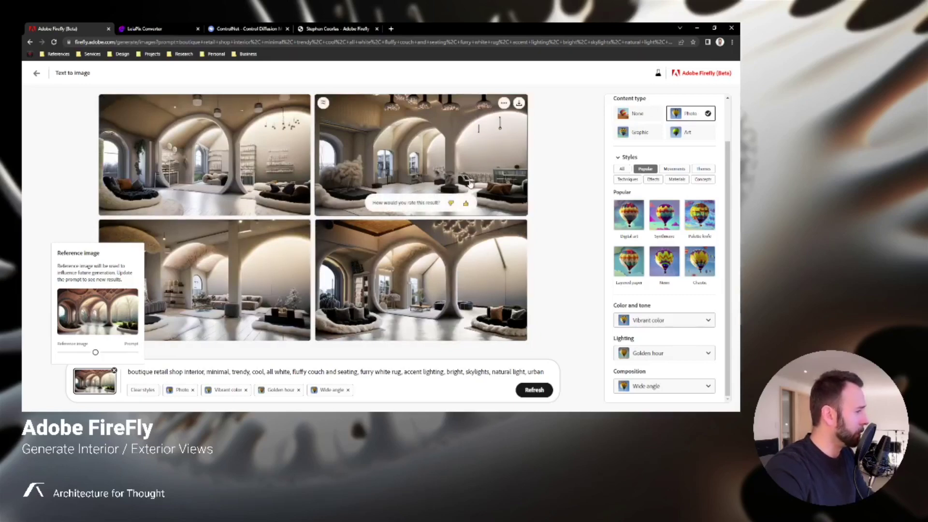
{"action": "left_click", "coordinate": [89, 353]}
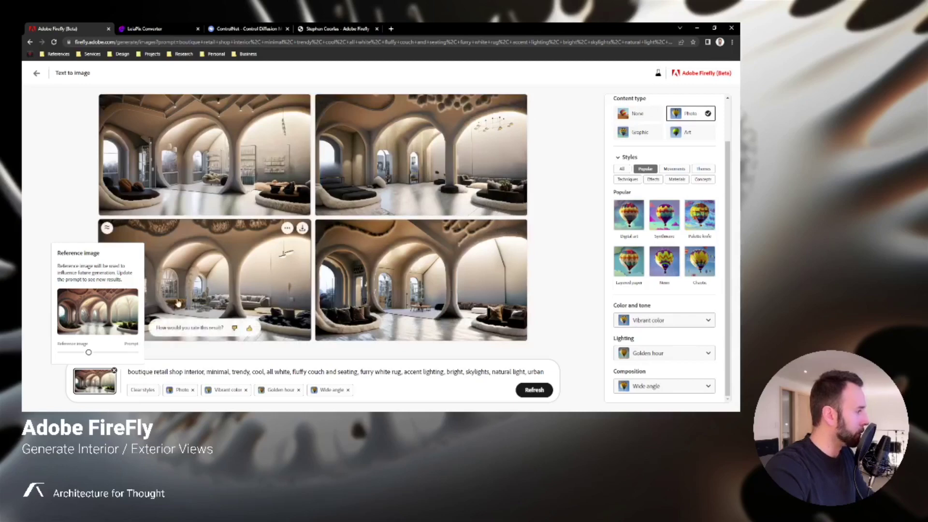
{"action": "left_click", "coordinate": [95, 352]}
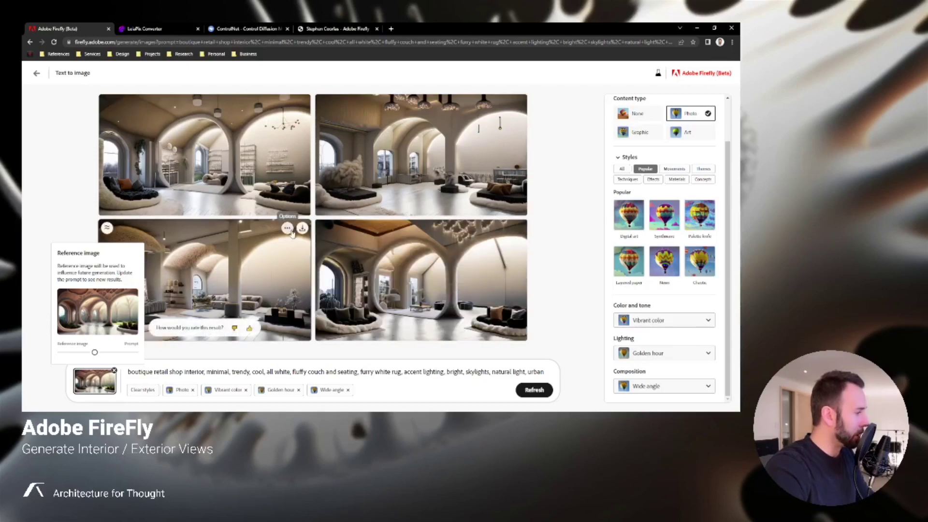
{"action": "left_click", "coordinate": [302, 229]}
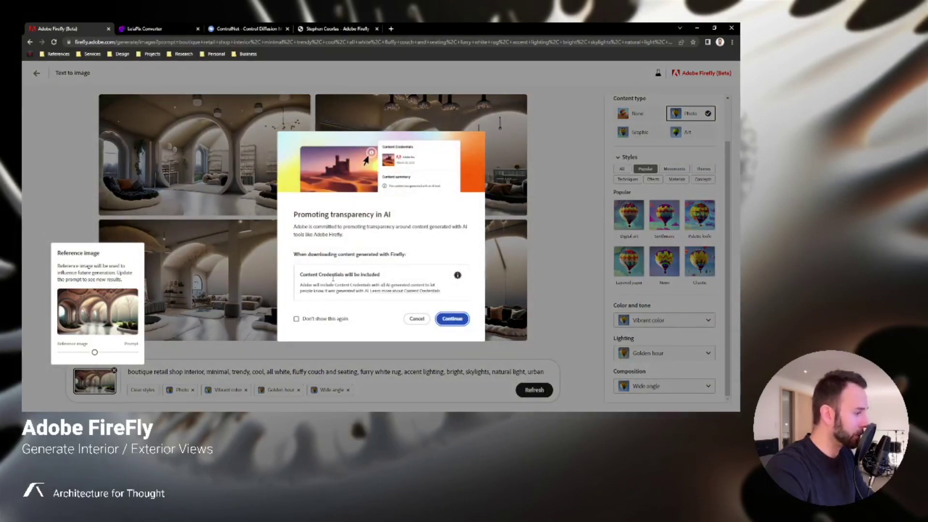
Accept the Content Credentials notice so the lower-left boutique interior downloads
{"action": "left_click", "coordinate": [452, 318]}
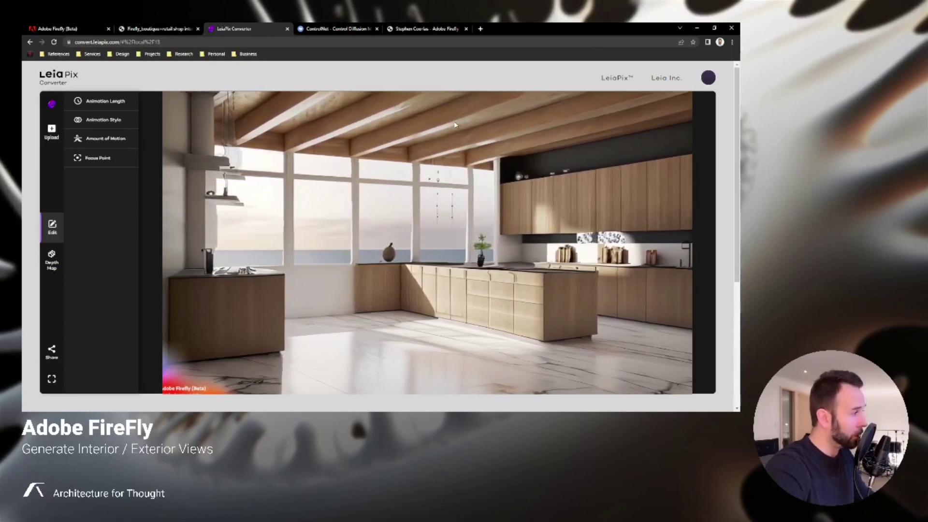
Return from LeiaPix to the Adobe Firefly (Beta) tab with the boutique interiors
{"action": "left_click", "coordinate": [91, 28]}
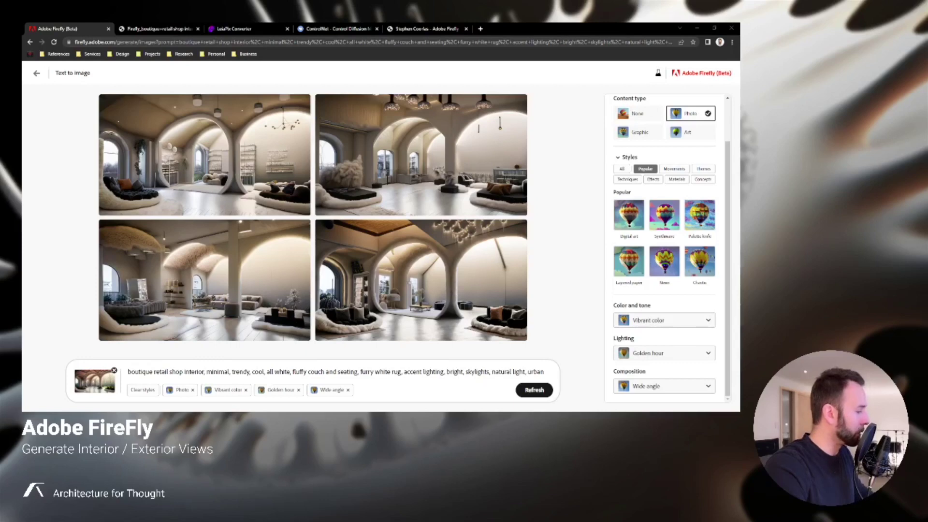
Remove the arched reference, replace the prompt with the sculptural villa prompt, and generate
{"action": "left_click", "coordinate": [115, 370]}
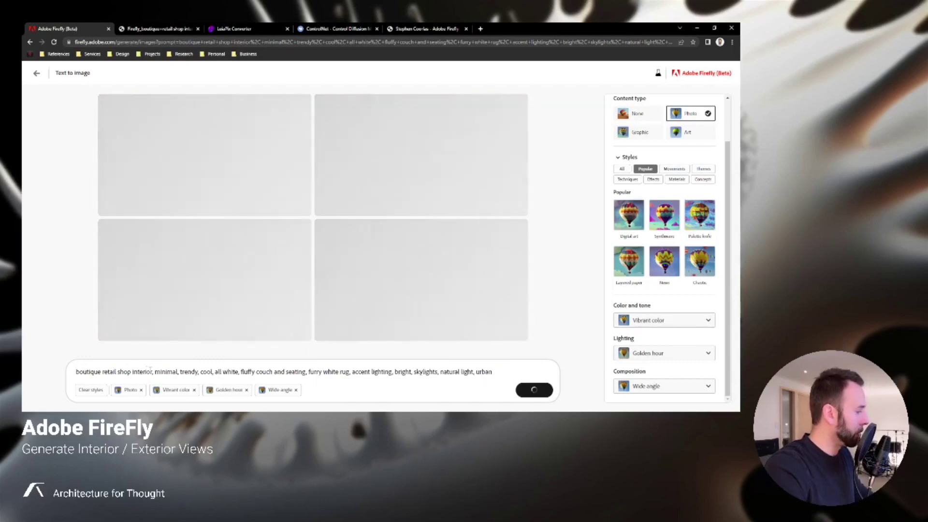
{"action": "triple_click", "coordinate": [166, 371]}
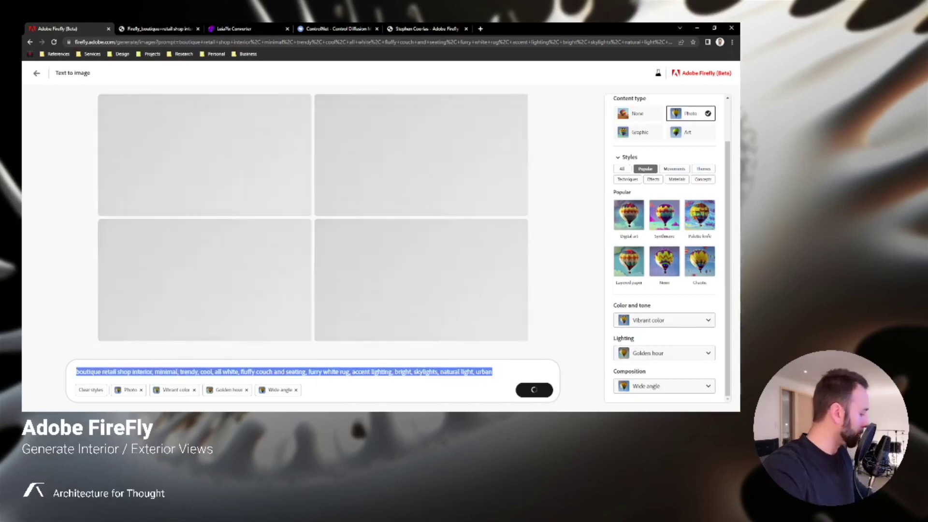
{"action": "type", "text": "Architectural rendering of a cute, flowing, curved, small villa, sculptural, Large glass windows, glossy white stucco and matte black leather, Large glass windows, White stucco, illuminated swimming pool, landscaping, artificial lighting, during a bright sunny day, in a beautiful rolling hillside grass prairie field"}
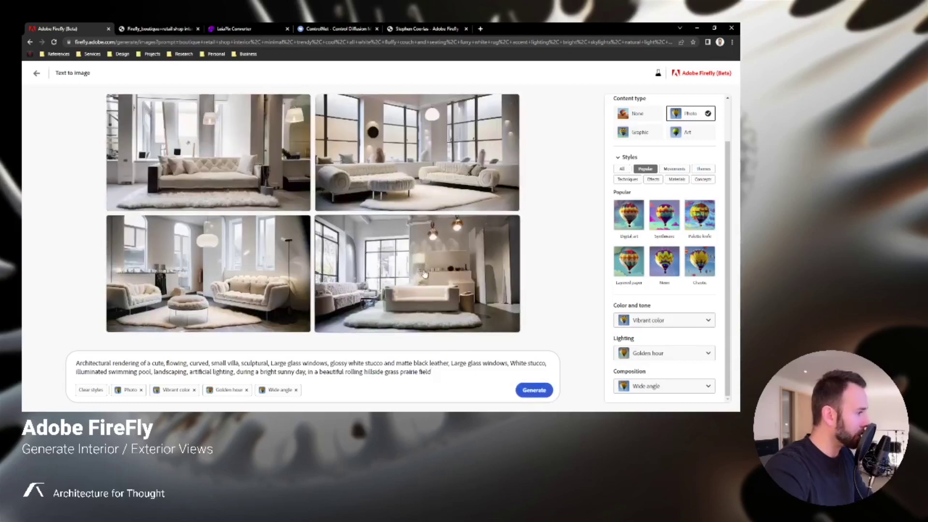
{"action": "left_click", "coordinate": [535, 391]}
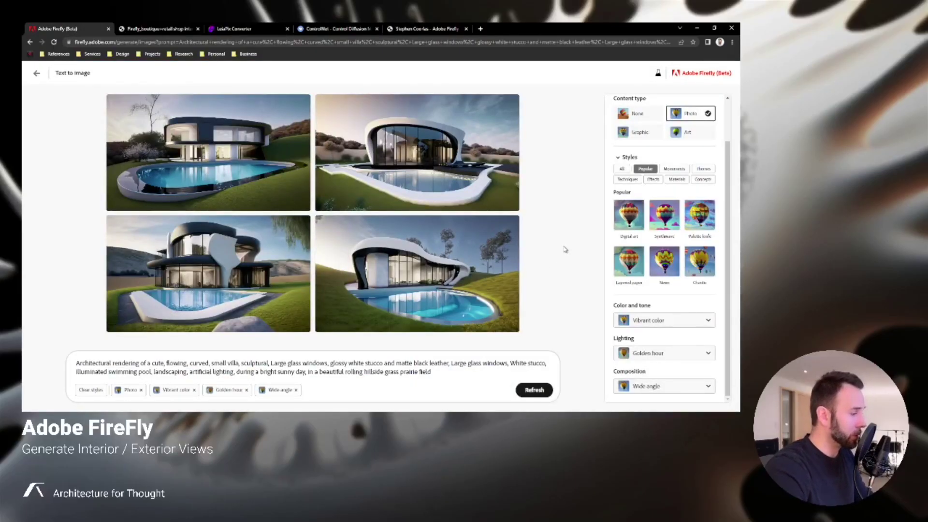
Make the lower-right villa the reference image and shift the strength slider toward Prompt
{"action": "mouse_move", "coordinate": [487, 252]}
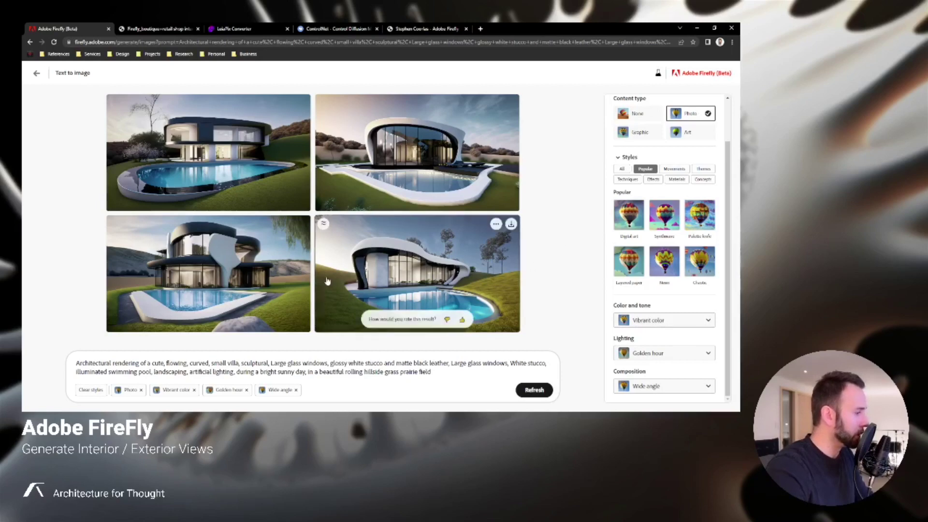
{"action": "left_click", "coordinate": [496, 224]}
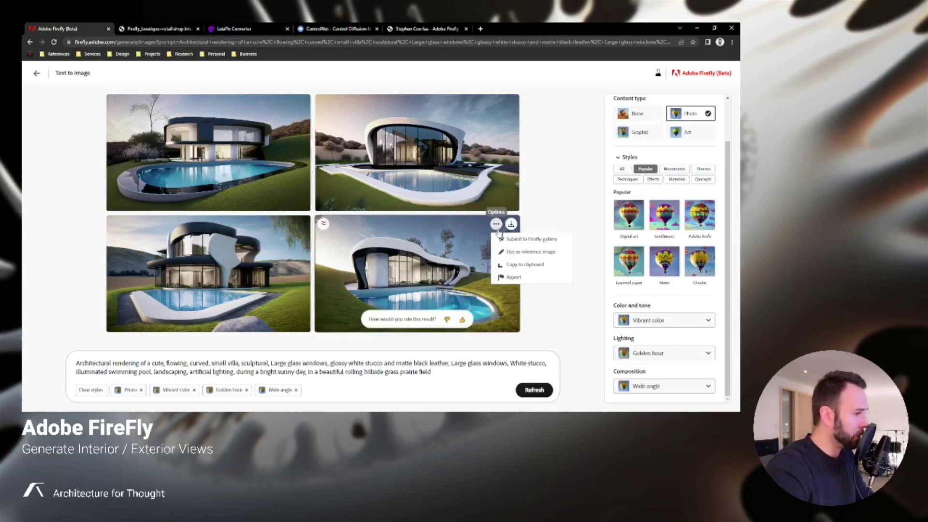
{"action": "left_click", "coordinate": [517, 252]}
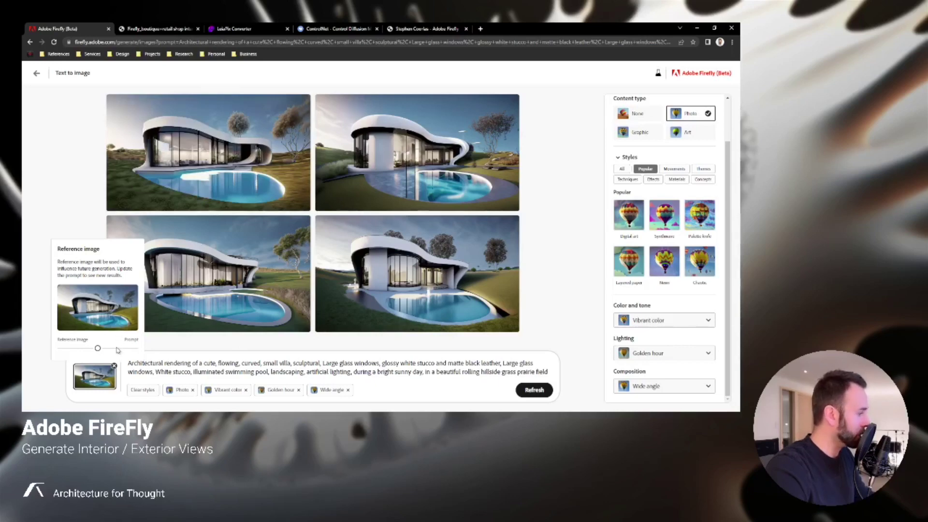
{"action": "left_click", "coordinate": [111, 348]}
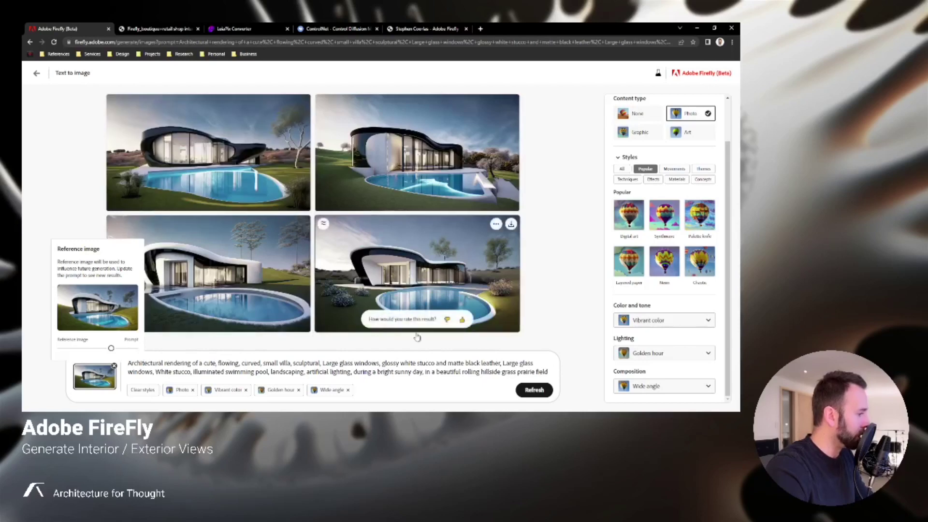
{"action": "mouse_move", "coordinate": [487, 242]}
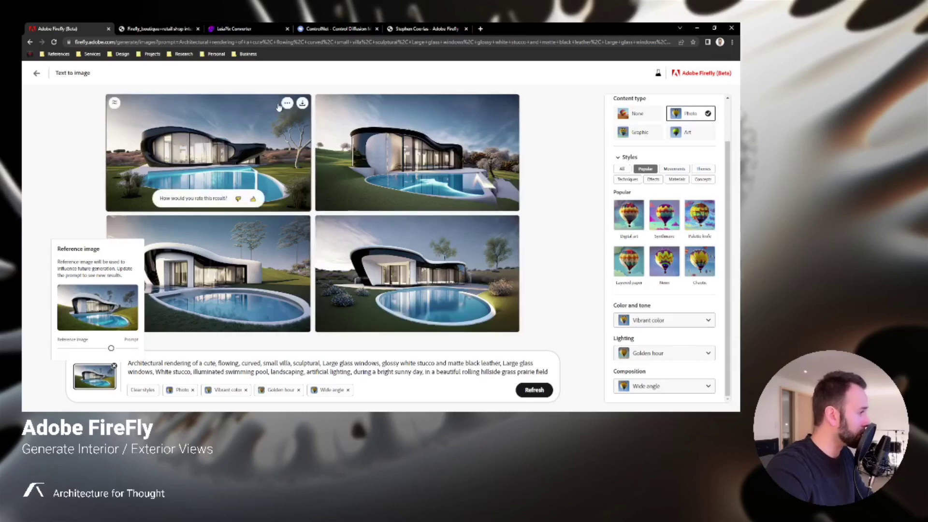
Make the top-left villa the reference image and delete the prompt's second half
{"action": "left_click", "coordinate": [287, 103]}
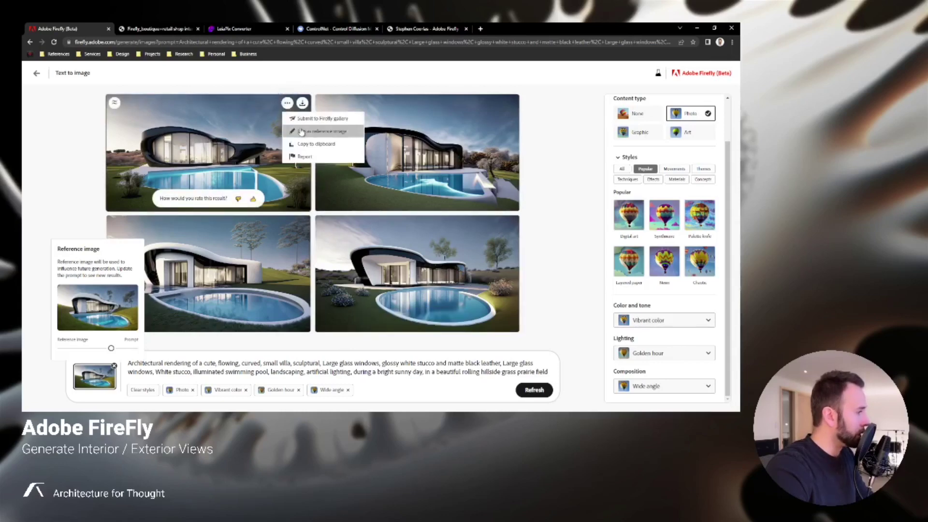
{"action": "left_click", "coordinate": [319, 131]}
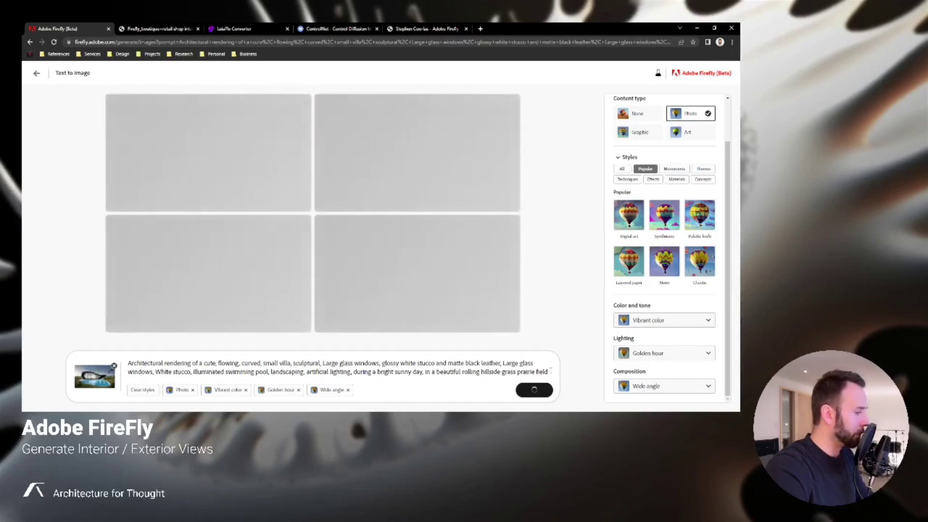
{"action": "left_click_drag", "start_coordinate": [548, 371], "coordinate": [382, 363]}
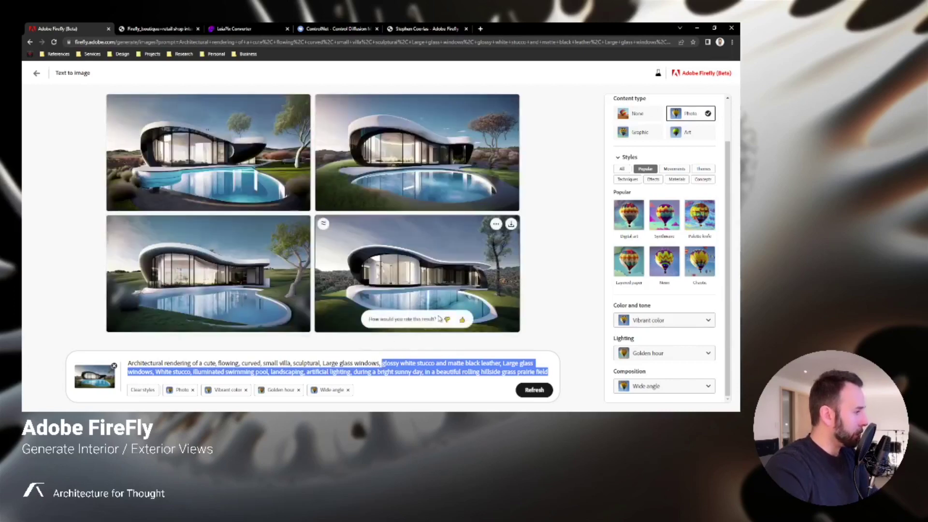
{"action": "key", "text": "BackSpace"}
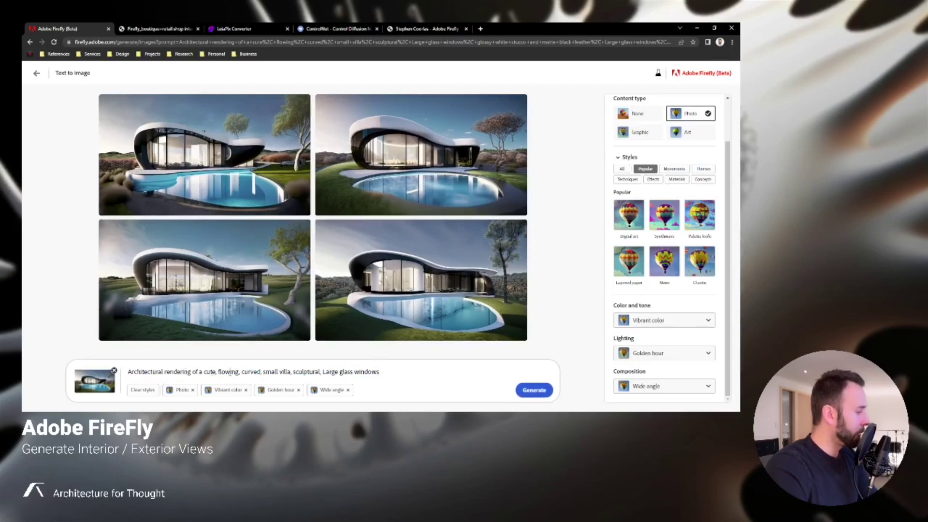
Replace 'flowing' with 'orthogonal,' in the prompt and generate new villas
{"action": "double_click", "coordinate": [228, 372]}
{"action": "type", "text": "red"}
{"action": "key", "text": "BackSpace"}
{"action": "key", "text": "BackSpace"}
{"action": "key", "text": "BackSpace"}
{"action": "type", "text": "orth"}
{"action": "type", "text": "o"}
{"action": "type", "text": "gonal,"}
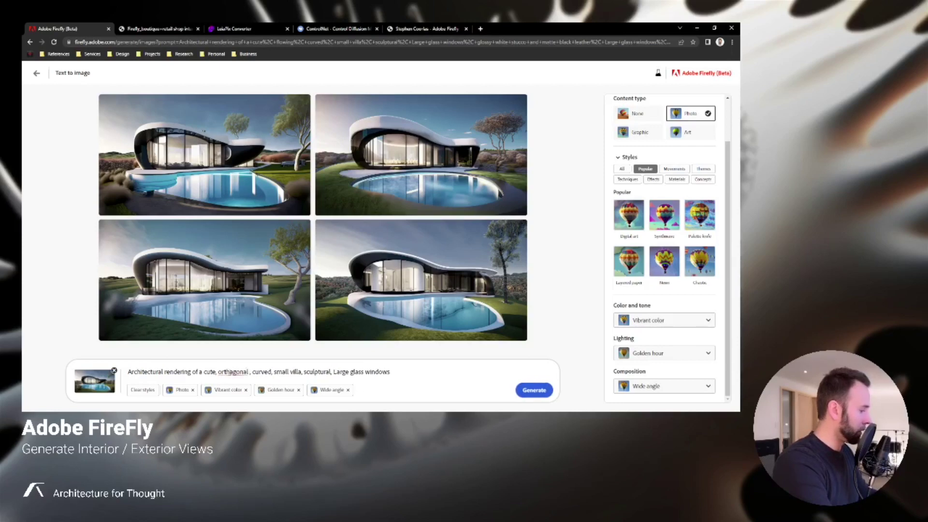
{"action": "double_click", "coordinate": [231, 372]}
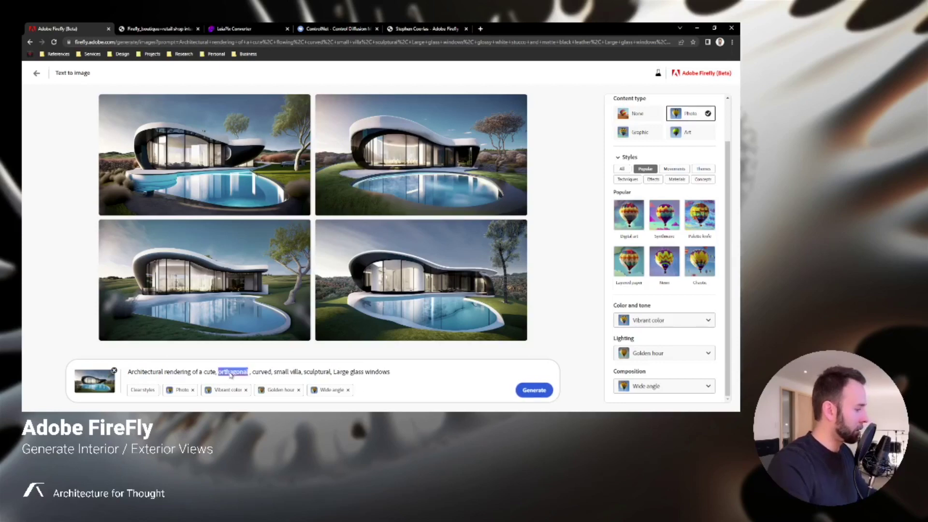
{"action": "left_click", "coordinate": [263, 293]}
{"action": "left_click", "coordinate": [534, 391]}
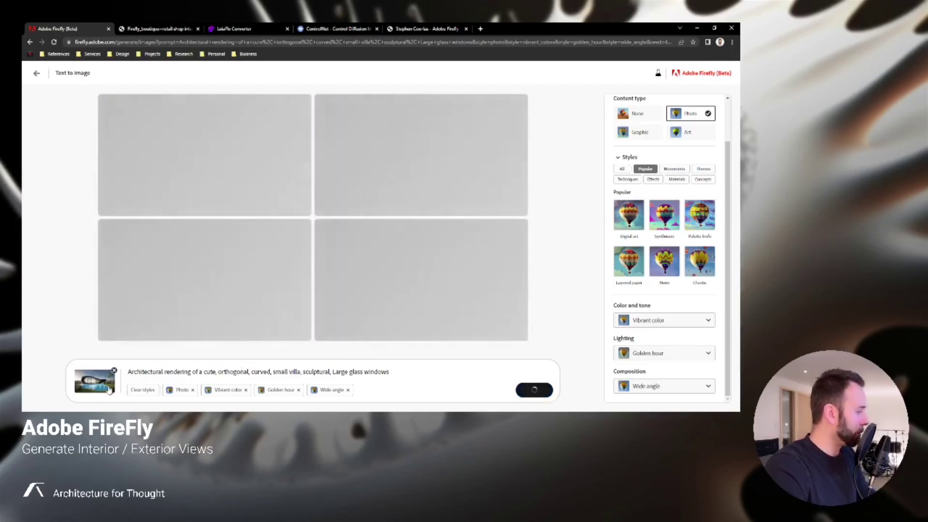
Regenerate the orthogonal villas, nudging the slider toward Prompt, then dragging it back toward Reference image
{"action": "left_click", "coordinate": [109, 390]}
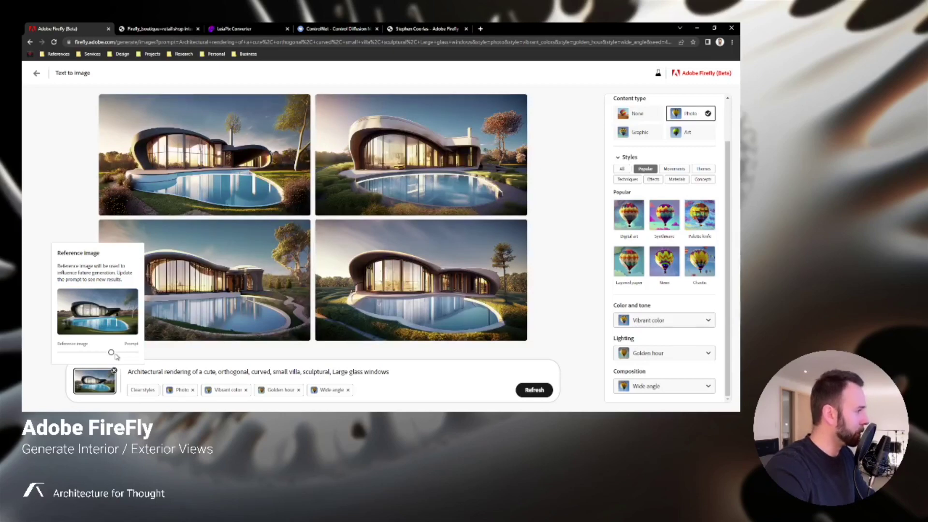
{"action": "left_click", "coordinate": [122, 353]}
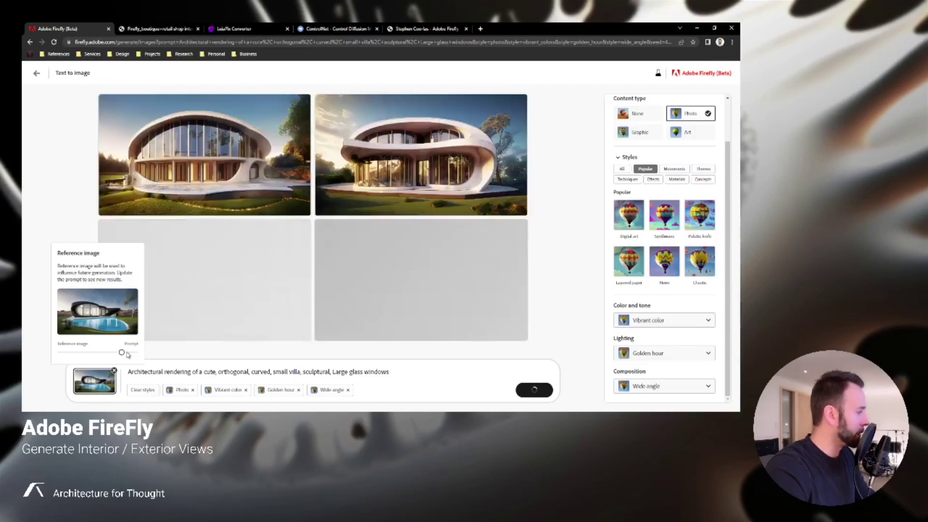
{"action": "left_click_drag", "start_coordinate": [128, 355], "coordinate": [105, 356]}
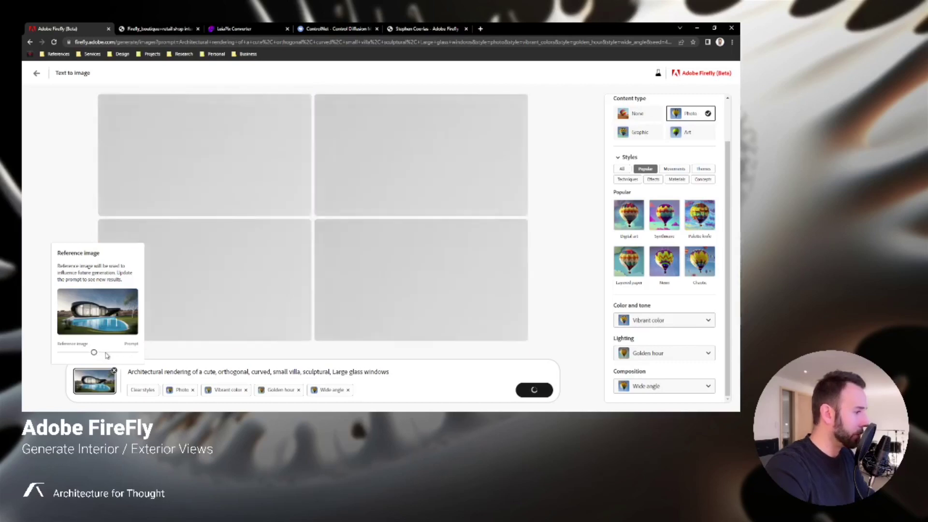